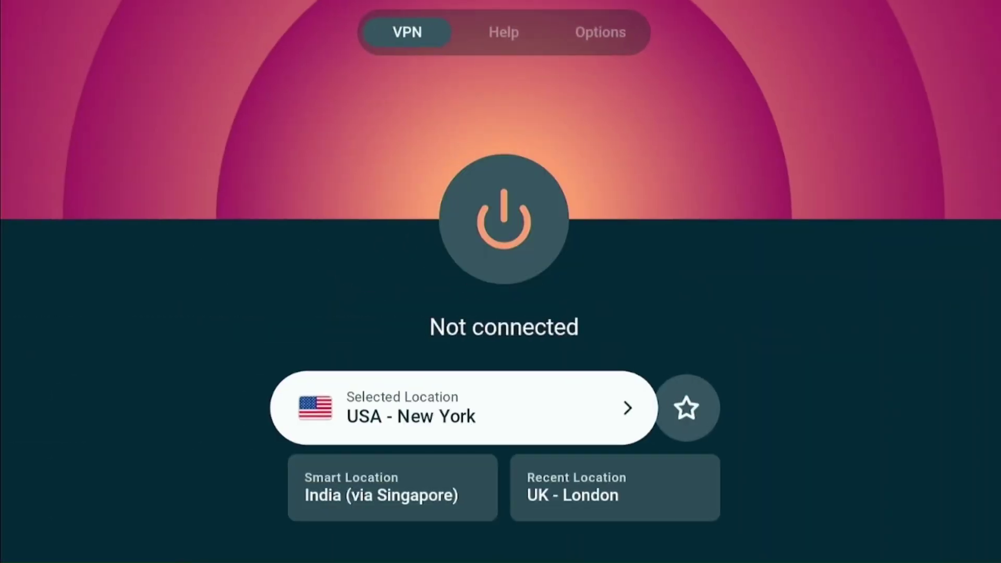
# Browse the recommended VPN locations, passing the Lebanon entry, from the Selected Location card.
pyautogui.press('Return')
pyautogui.press('Down')
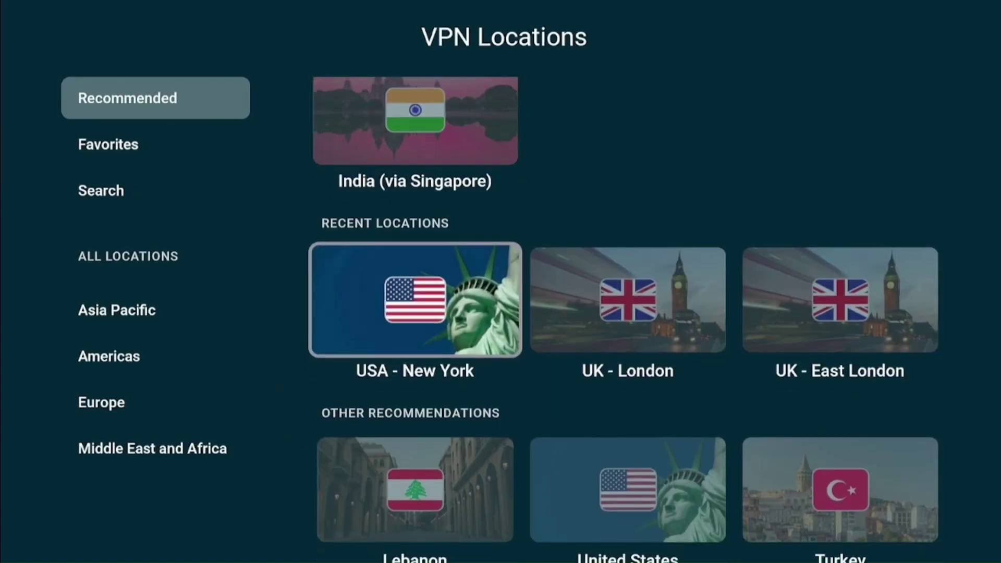
pyautogui.press('Down')
pyautogui.press('Down')
pyautogui.press('Up')
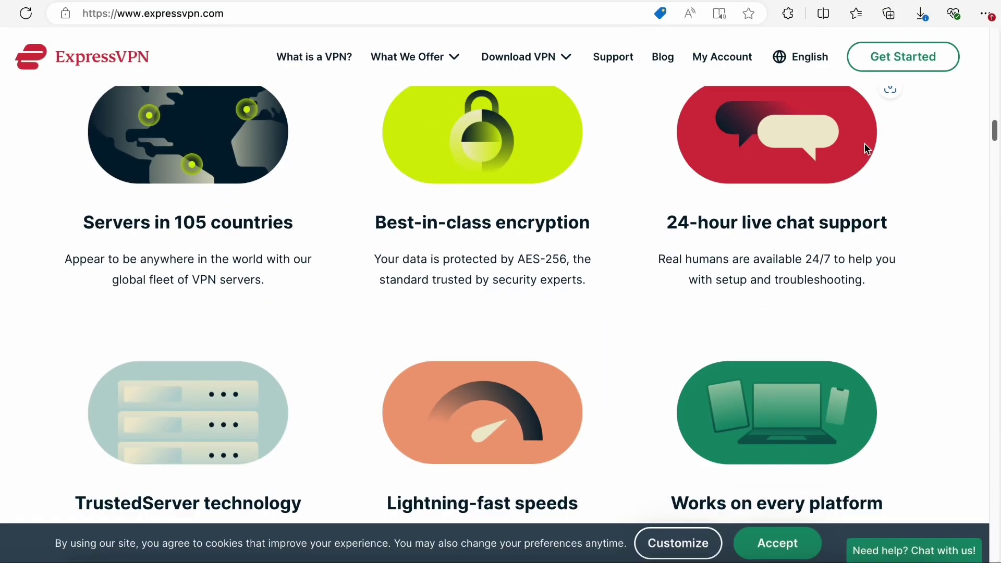
pyautogui.scroll(-3, 864, 143)
pyautogui.scroll(-2, 864, 144)
pyautogui.scroll(-2, 864, 143)
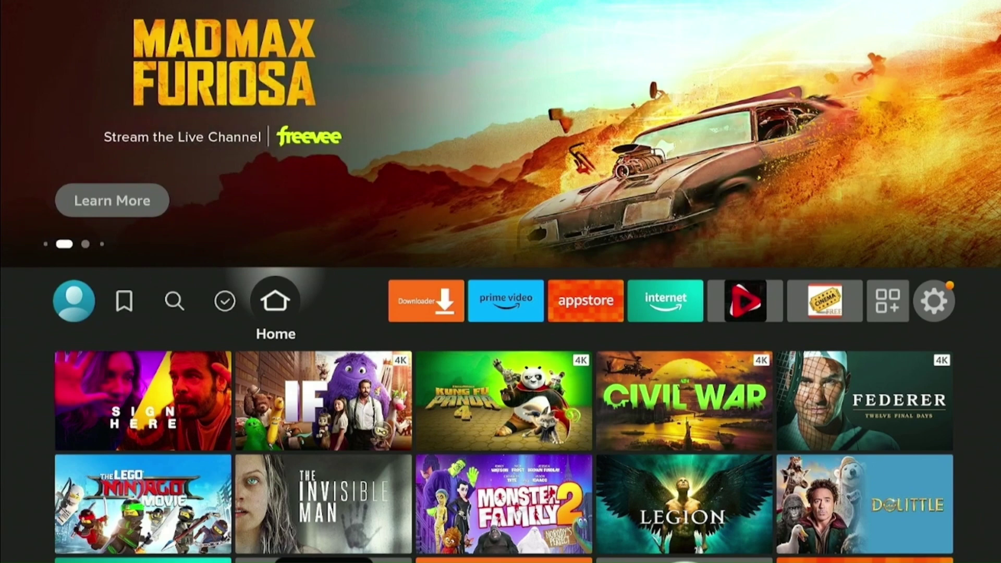
# Search Fire TV for 'express vpn', entering the letters E and X on the keyboard.
pyautogui.press('Left')
pyautogui.press('Left')
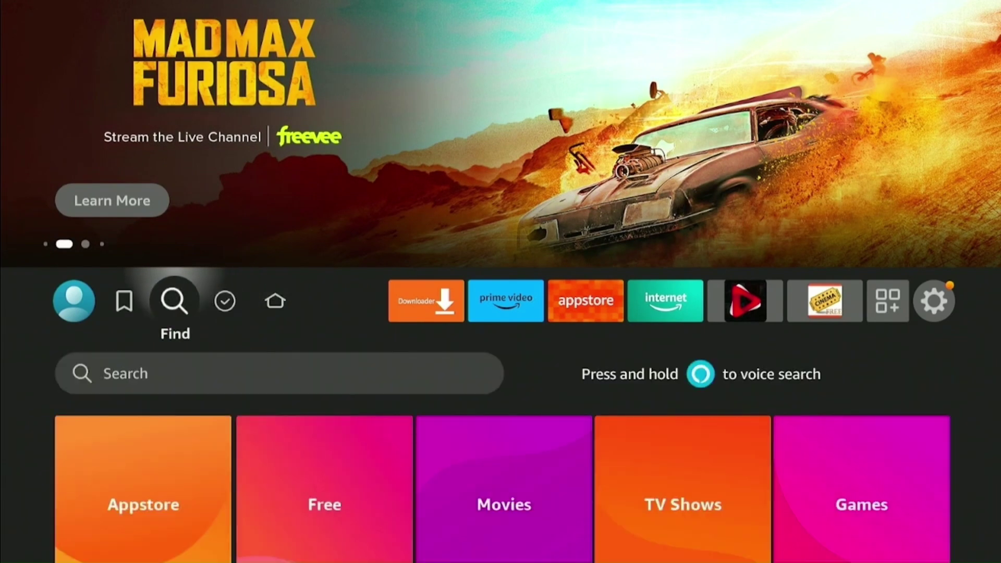
pyautogui.press('Down')
pyautogui.press('Return')
pyautogui.press('Right')
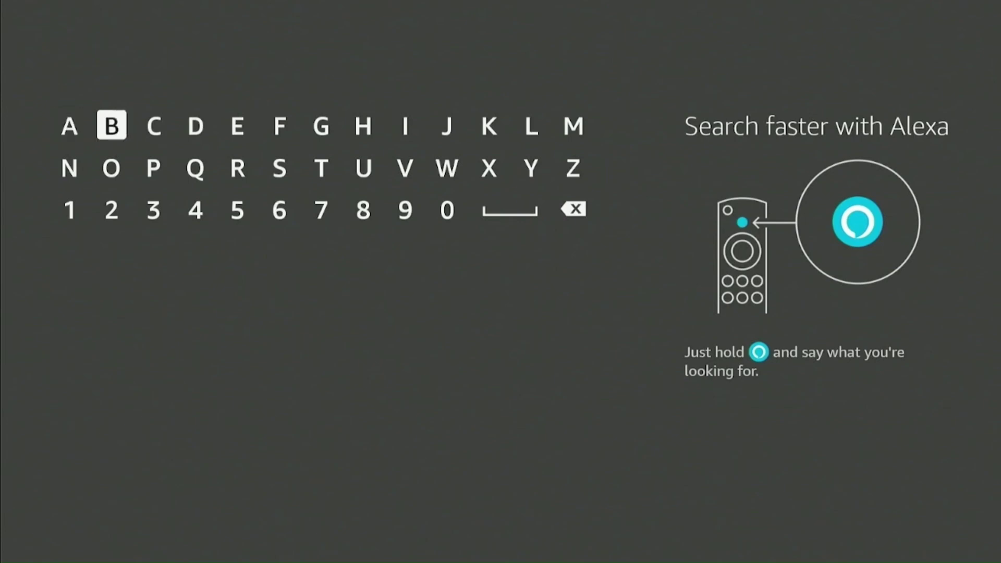
pyautogui.press('Right')
pyautogui.press('Right')
pyautogui.press('Right')
pyautogui.press('Return')
pyautogui.press('Down')
pyautogui.press('Right')
pyautogui.press('Right')
pyautogui.press('Right')
pyautogui.press('Right')
pyautogui.press('Return')
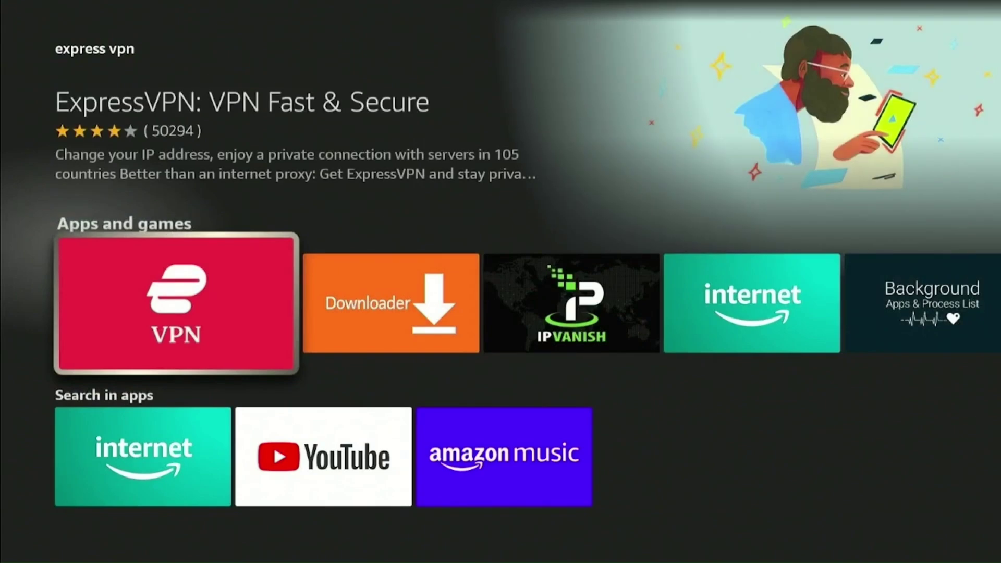
# Select the ExpressVPN tile under Apps and games to reach its store page.
pyautogui.press('Return')
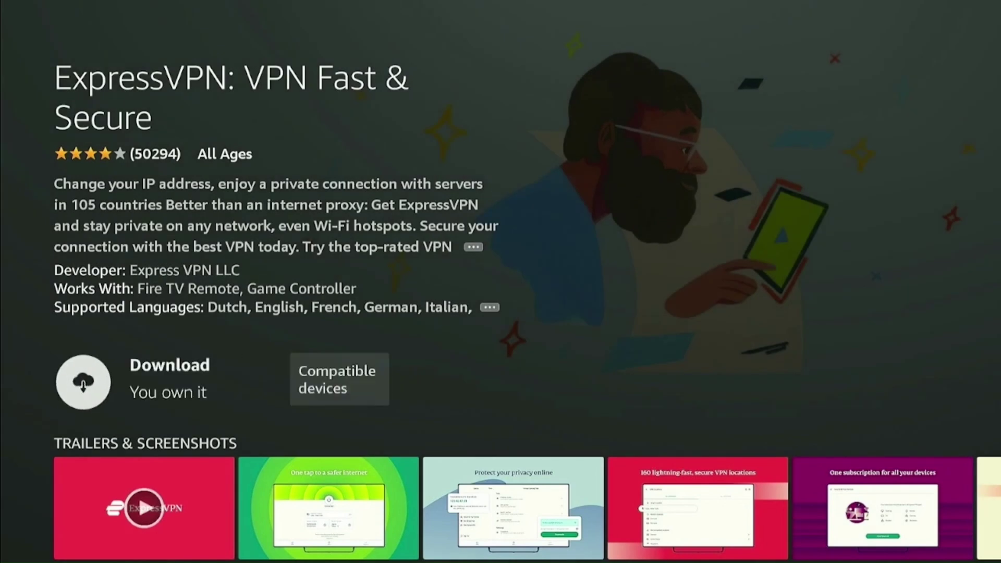
# Download ExpressVPN and move it to the front of Your Apps & Games.
pyautogui.press('Return')
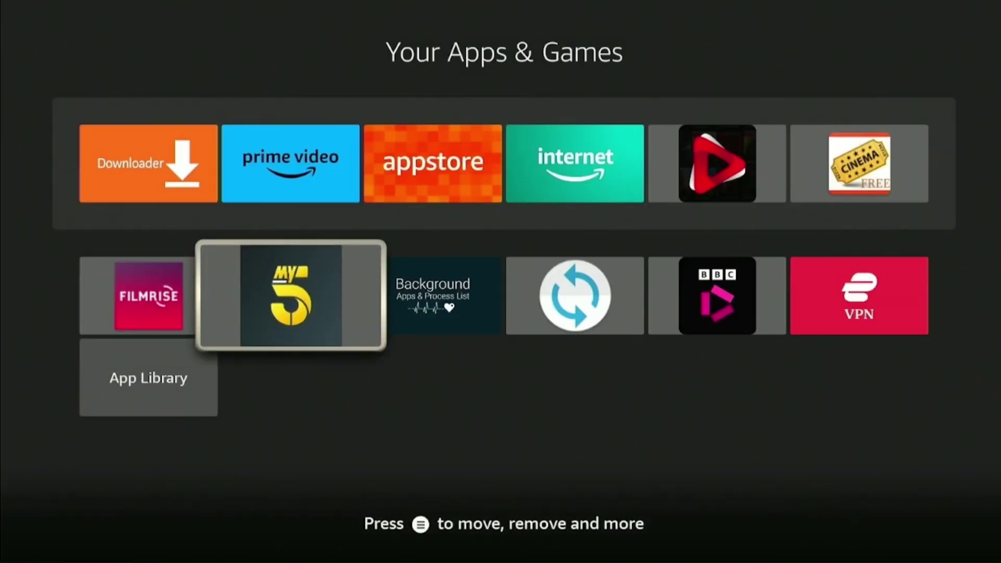
pyautogui.press('Right')
pyautogui.press('Right')
pyautogui.press('Right')
pyautogui.press('Right')
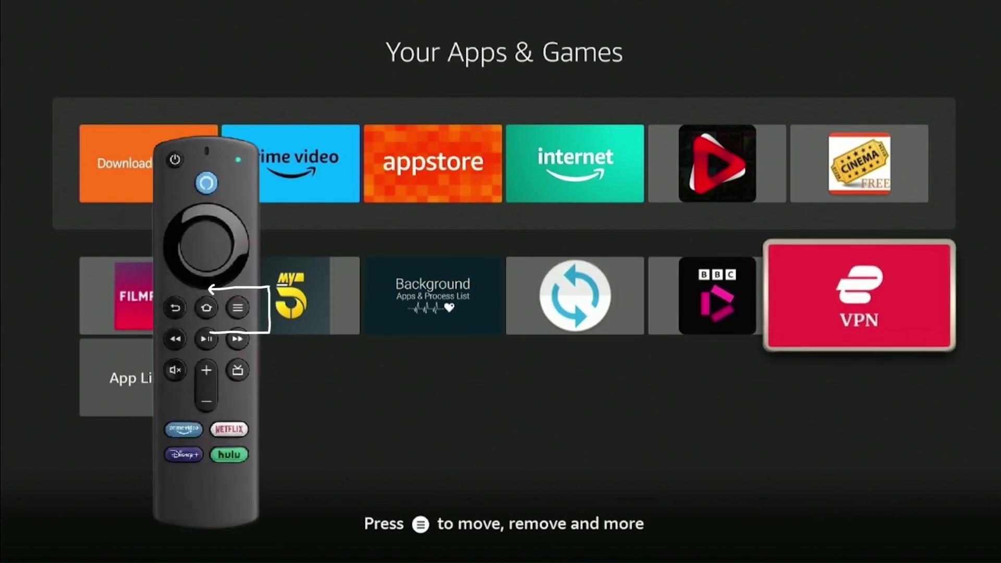
pyautogui.press('Menu')
pyautogui.press('Down')
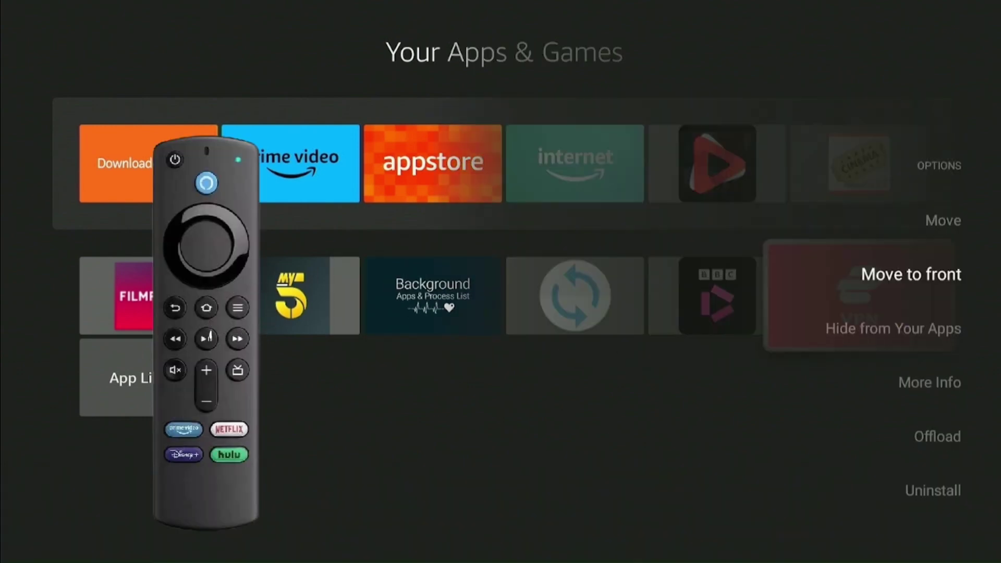
pyautogui.press('Return')
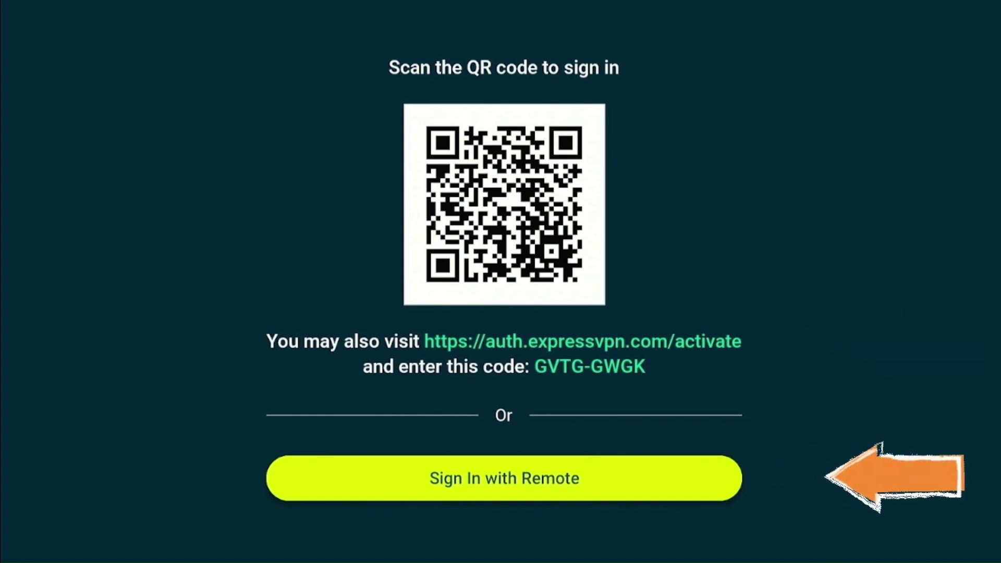
# Sign in with account details and allow ExpressVPN to set up the VPN connection.
pyautogui.press('Return')
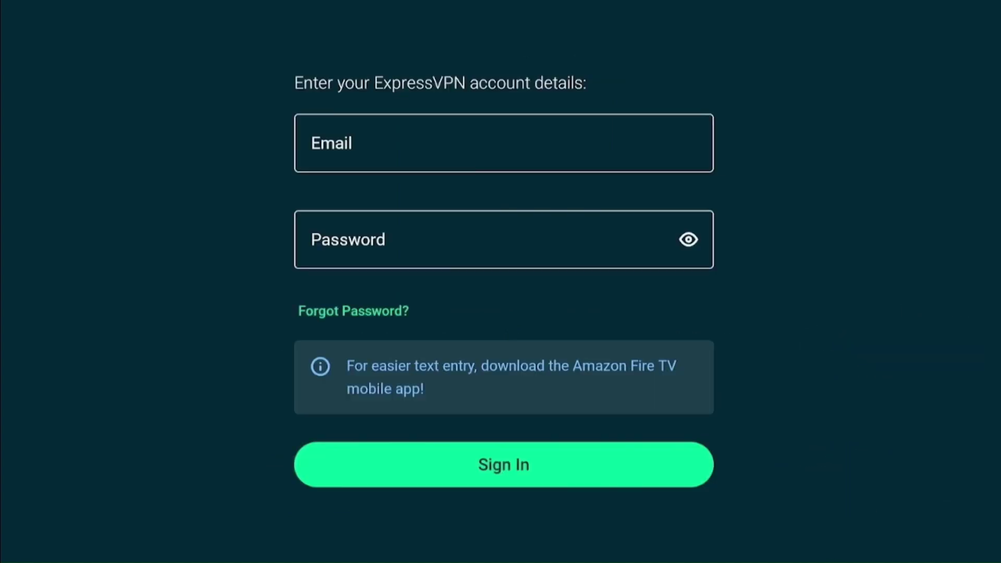
pyautogui.press('Down')
pyautogui.press('Down')
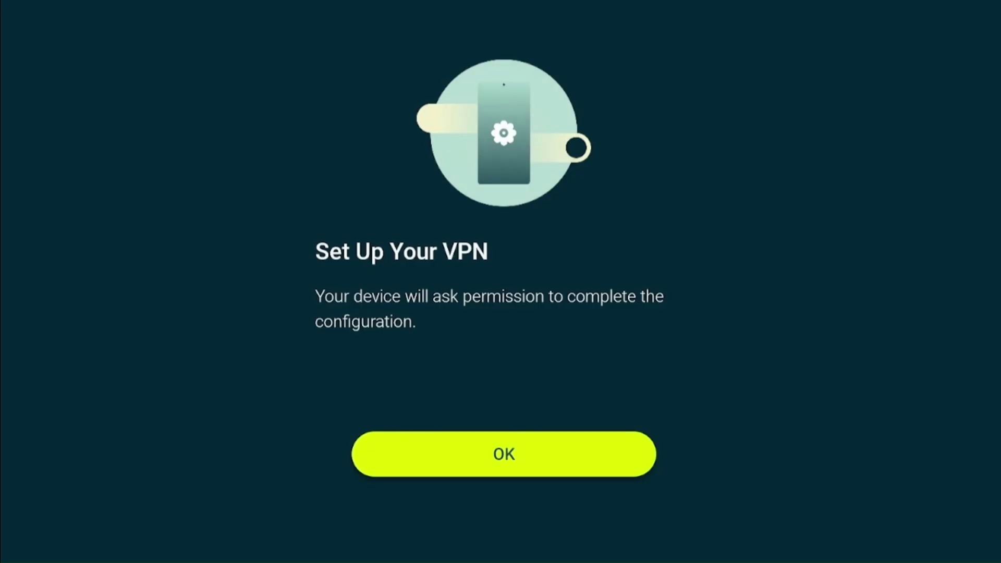
pyautogui.press('Return')
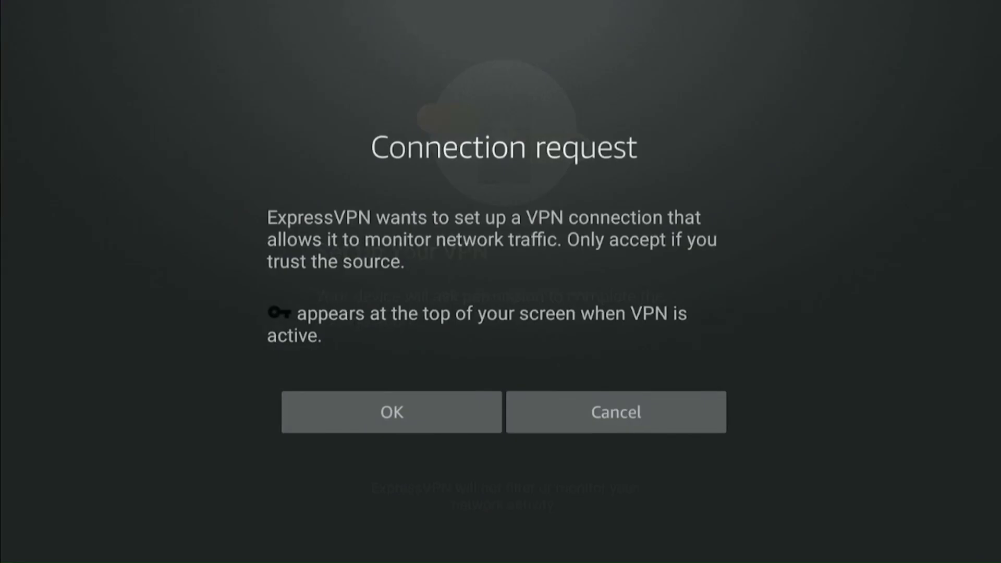
pyautogui.press('Left')
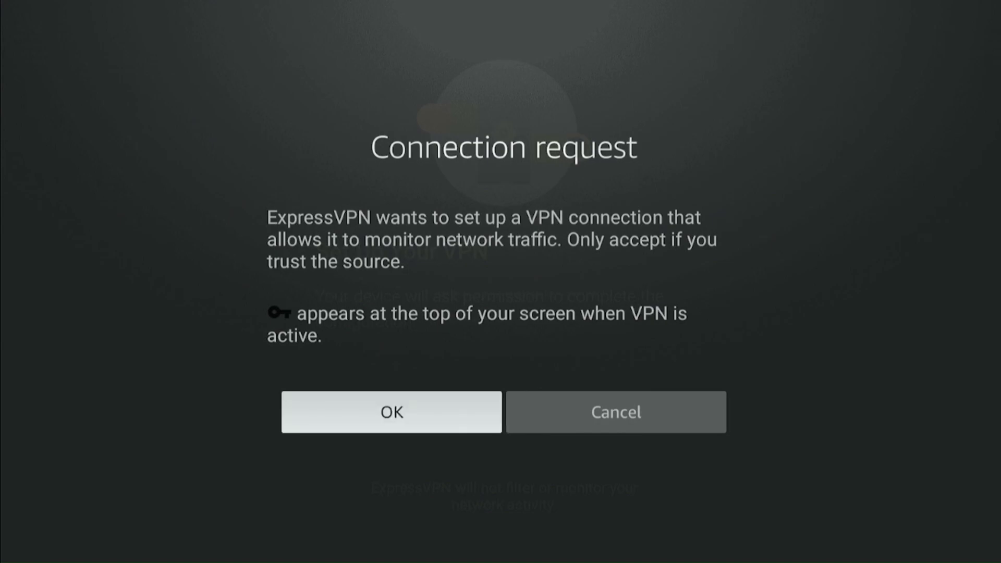
pyautogui.press('Return')
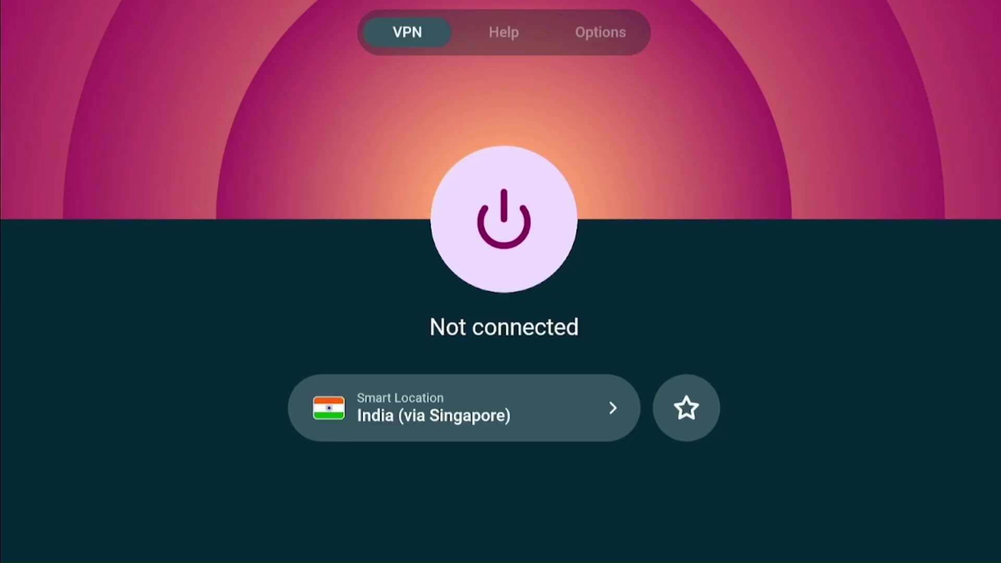
# Bring up the VPN Locations list and browse through the recommended locations.
pyautogui.press('Down')
pyautogui.press('Right')
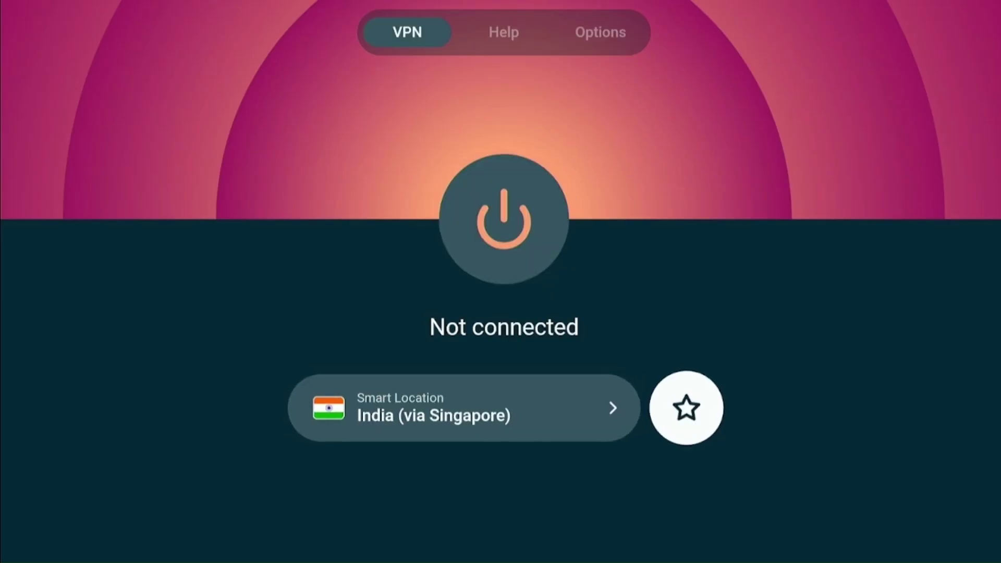
pyautogui.press('Left')
pyautogui.press('Return')
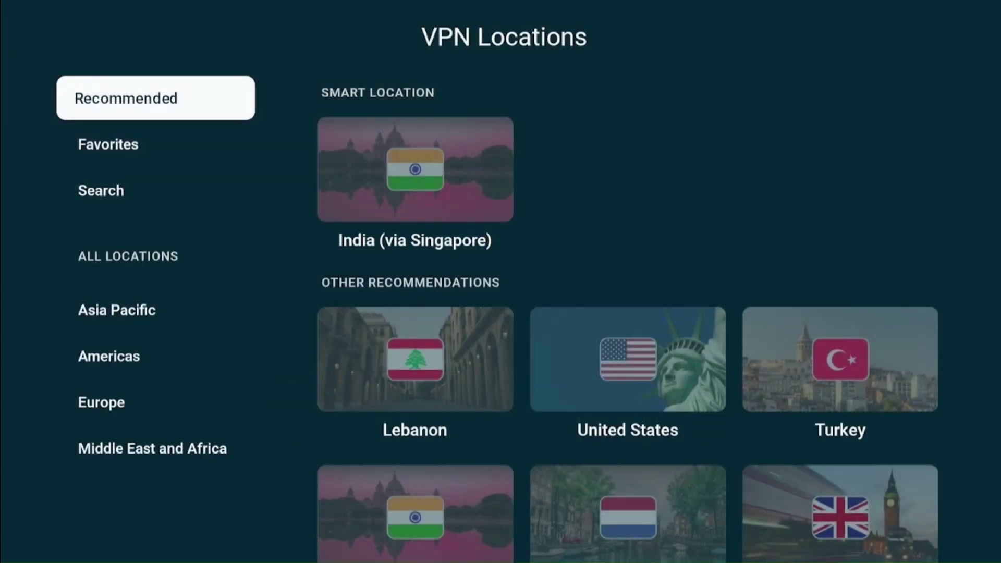
pyautogui.press('Right')
pyautogui.press('Down')
pyautogui.press('Down')
pyautogui.press('Down')
pyautogui.press('Right')
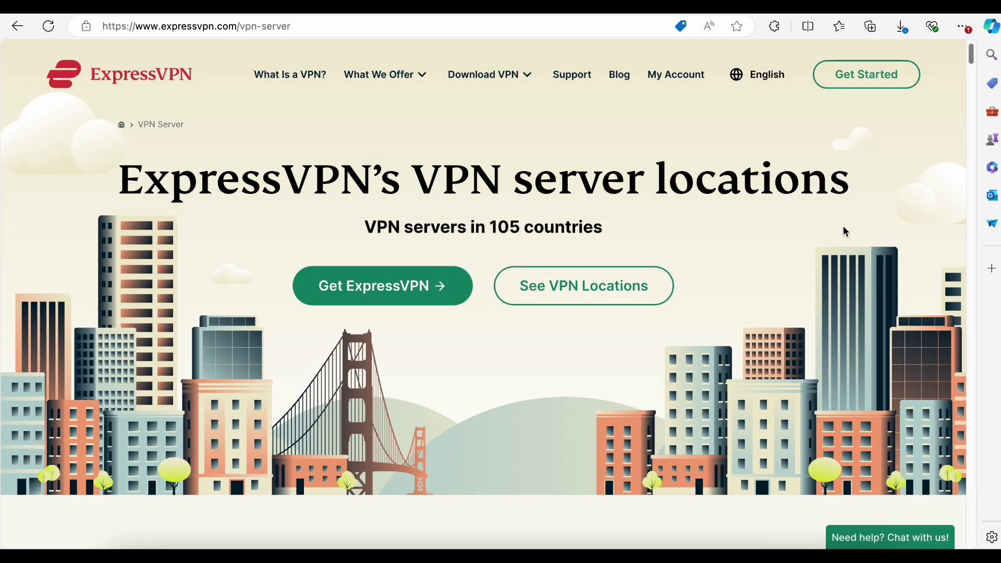
pyautogui.scroll(-2, 843, 227)
pyautogui.scroll(-4, 843, 228)
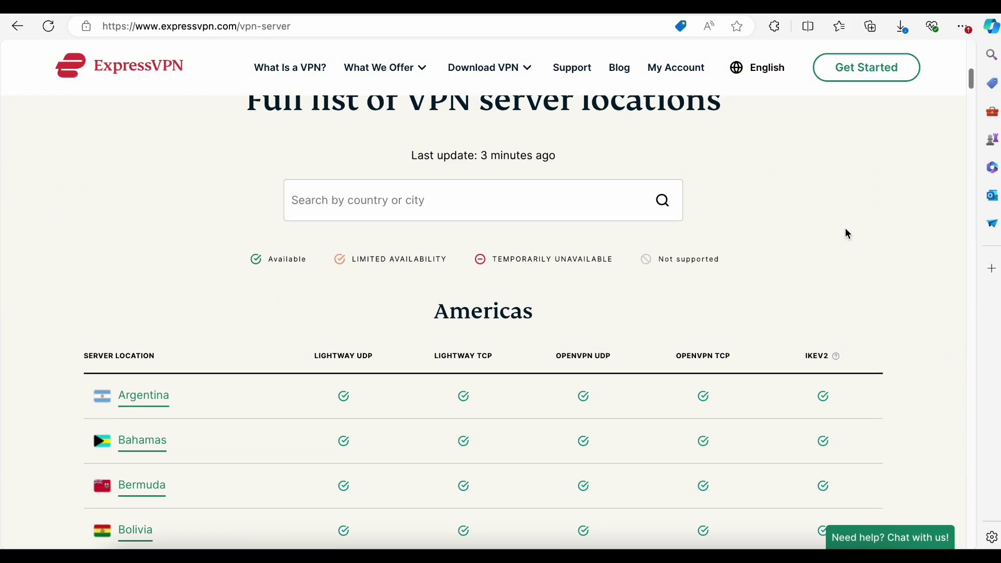
pyautogui.scroll(-2, 846, 233)
pyautogui.scroll(-1, 846, 233)
pyautogui.scroll(-2, 847, 233)
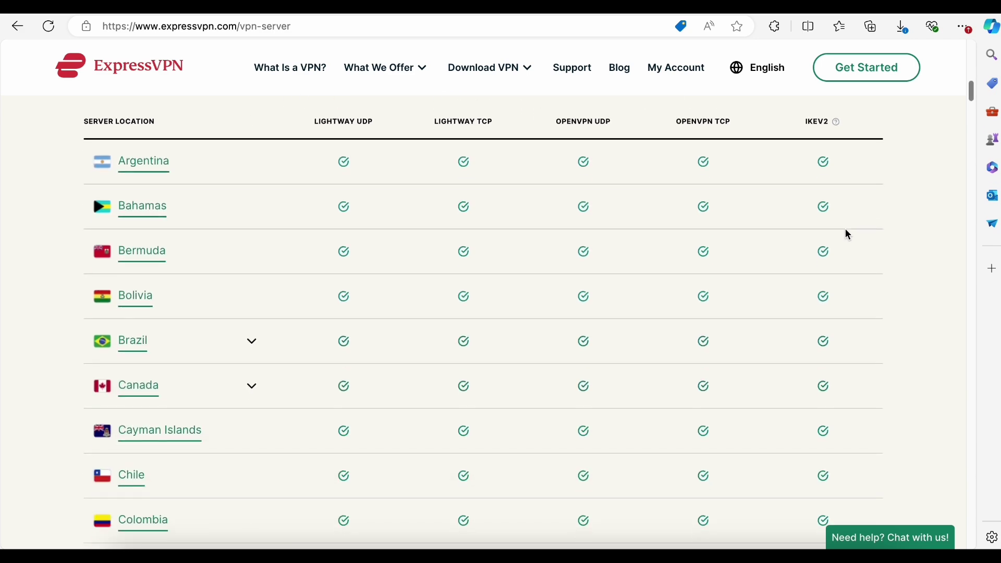
pyautogui.scroll(-3, 847, 233)
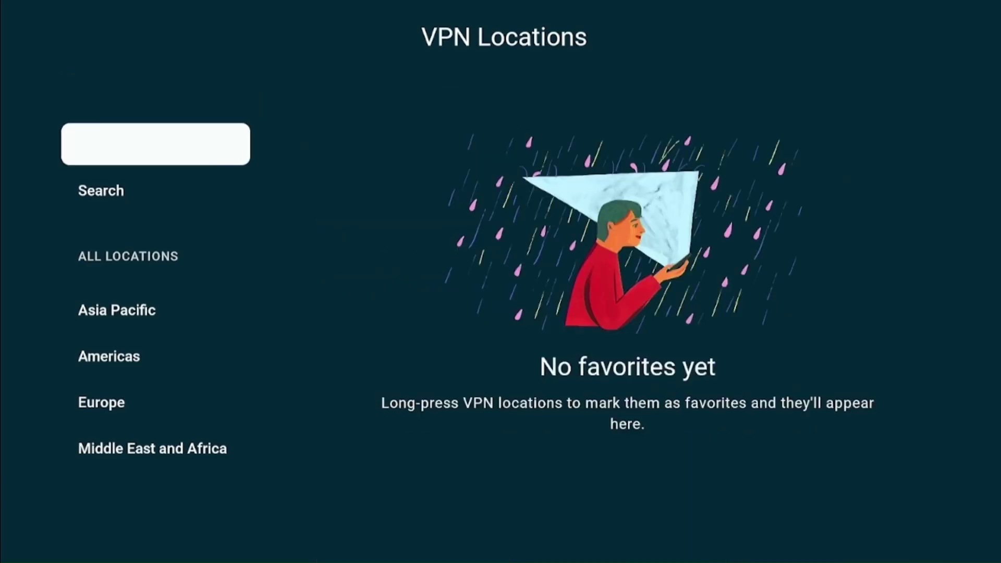
# Connect to the New York server under Americas > United States.
pyautogui.press('Down')
pyautogui.press('Down')
pyautogui.press('Down')
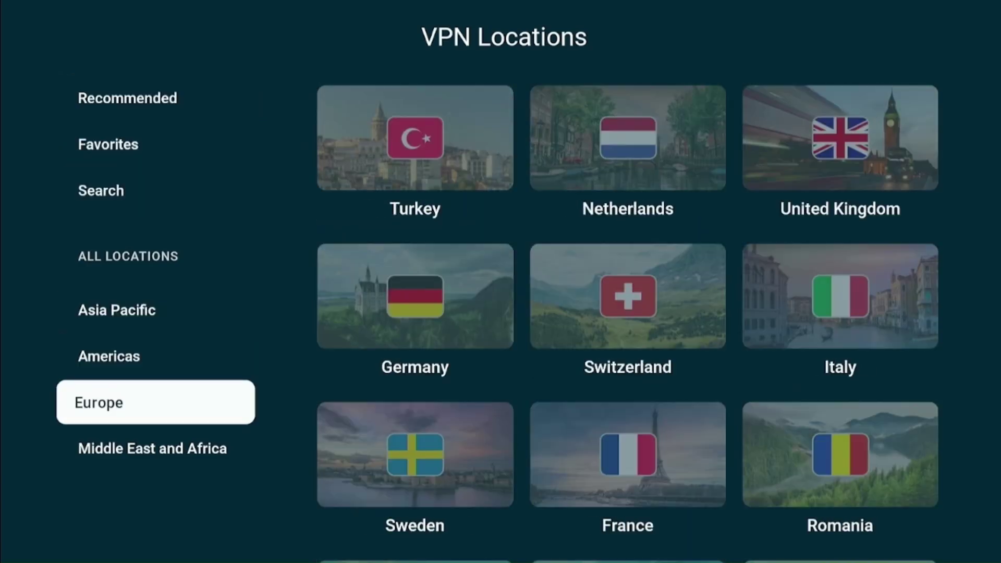
pyautogui.press('Up')
pyautogui.press('Right')
pyautogui.press('Up')
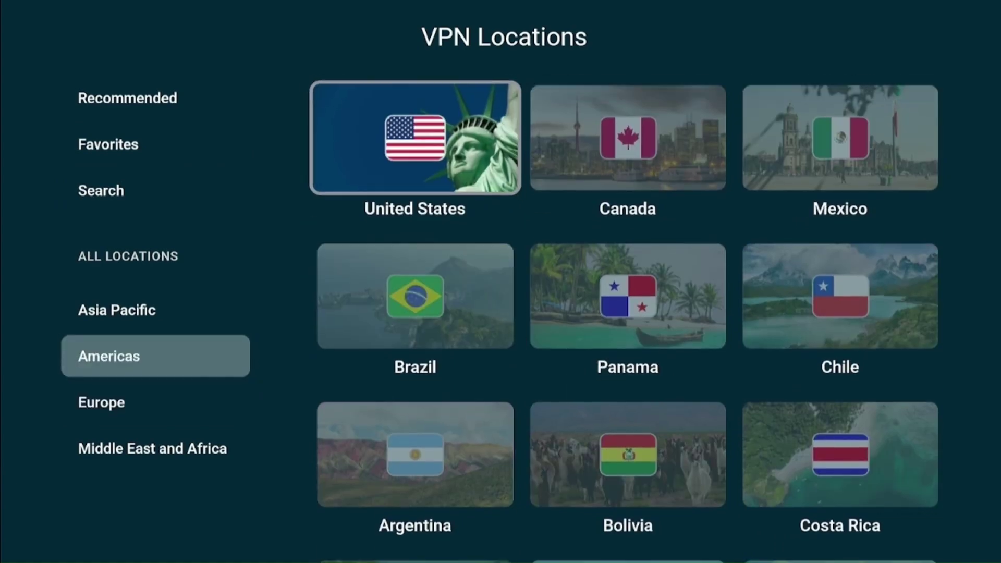
pyautogui.press('Return')
pyautogui.press('Down')
pyautogui.press('Down')
pyautogui.press('Return')
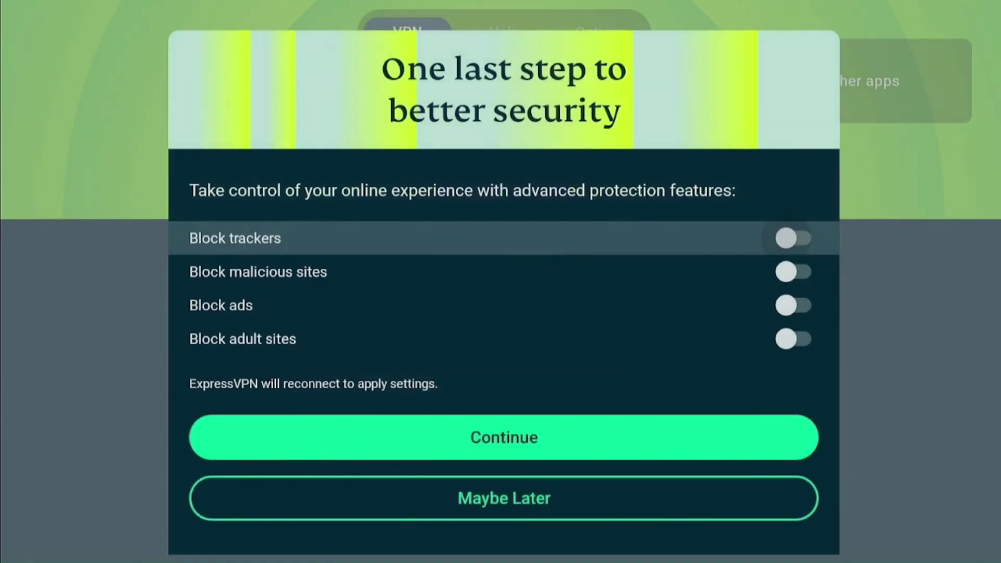
# Dismiss the 'One last step' advanced-protection prompt.
pyautogui.press('Down')
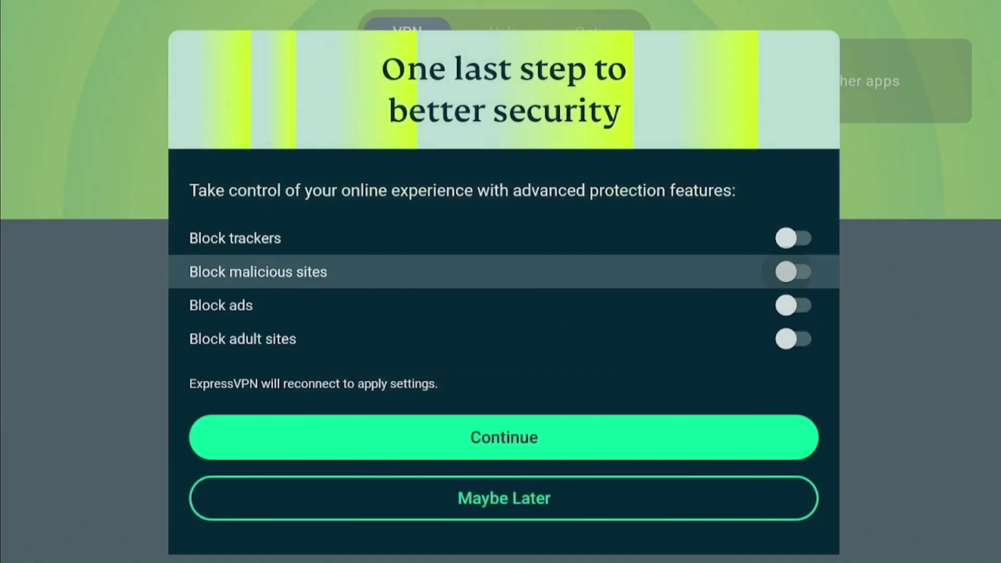
pyautogui.press('Down')
pyautogui.press('Down')
pyautogui.press('Down')
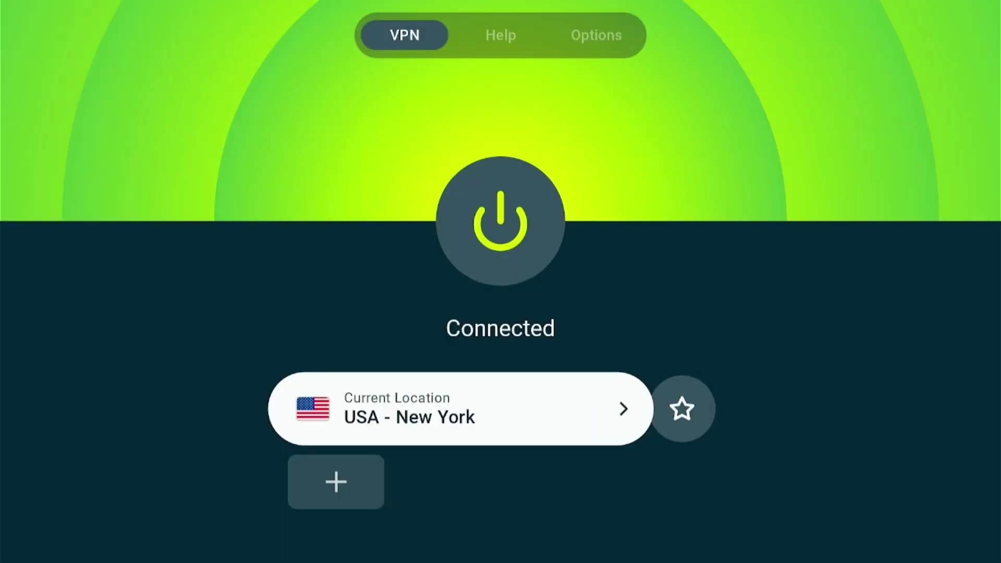
# Switch on 'Block internet when unable to connect' under Settings > Network protection.
pyautogui.press('Up')
pyautogui.press('Up')
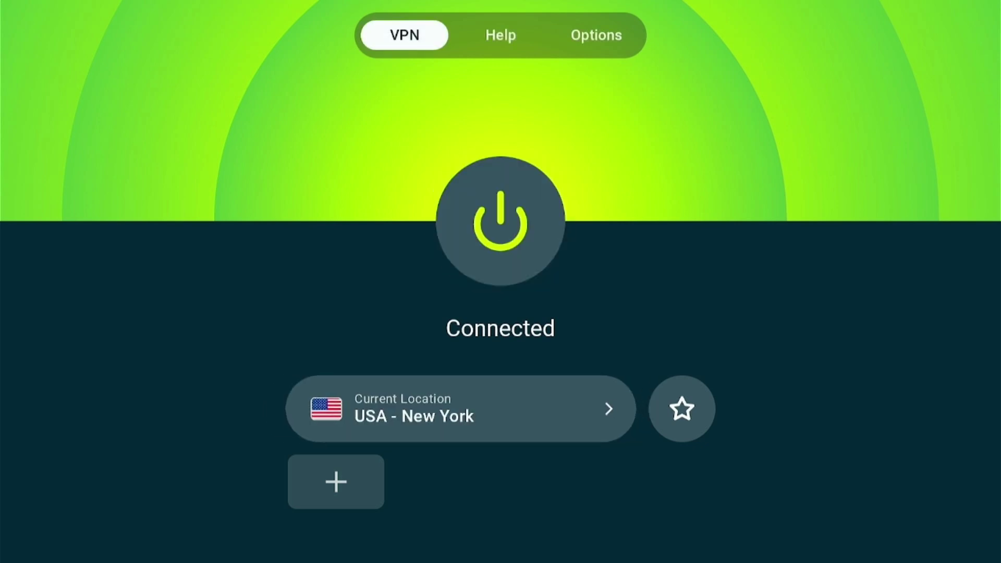
pyautogui.press('Right')
pyautogui.press('Right')
pyautogui.press('Down')
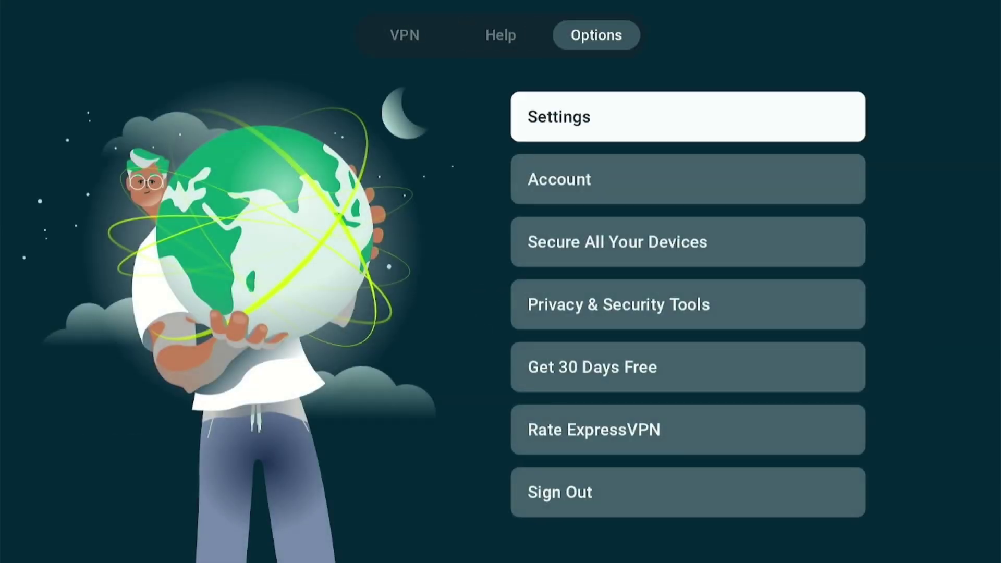
pyautogui.press('Return')
pyautogui.press('Down')
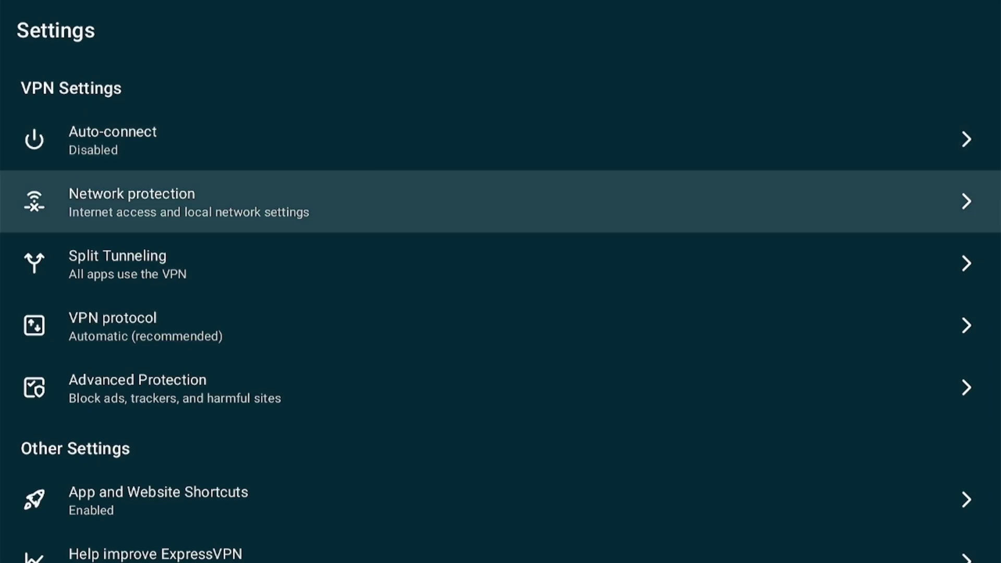
pyautogui.press('Return')
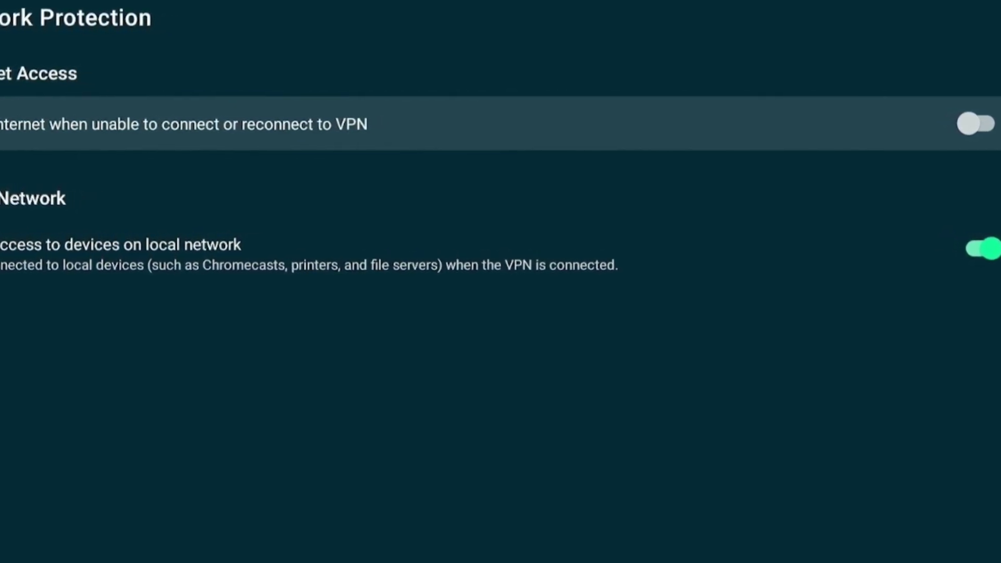
pyautogui.press('Return')
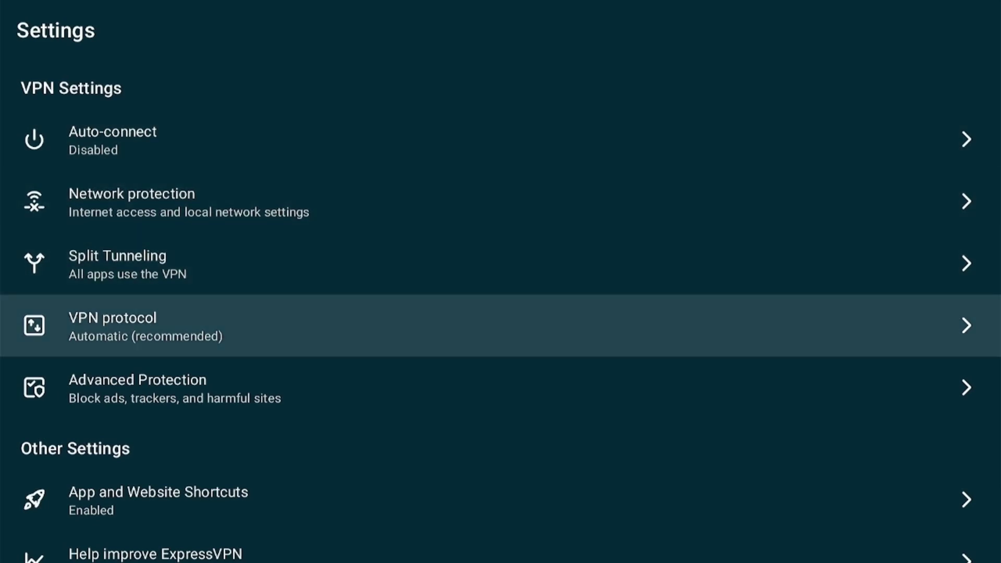
# Review the VPN protocol choices, leaving the protocol on Automatic.
pyautogui.press('Return')
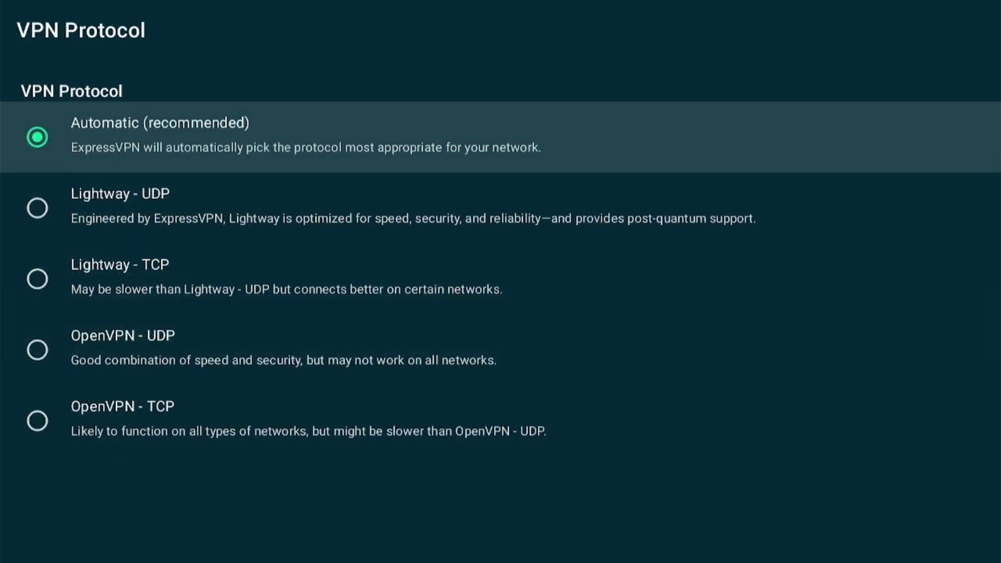
pyautogui.press('Down')
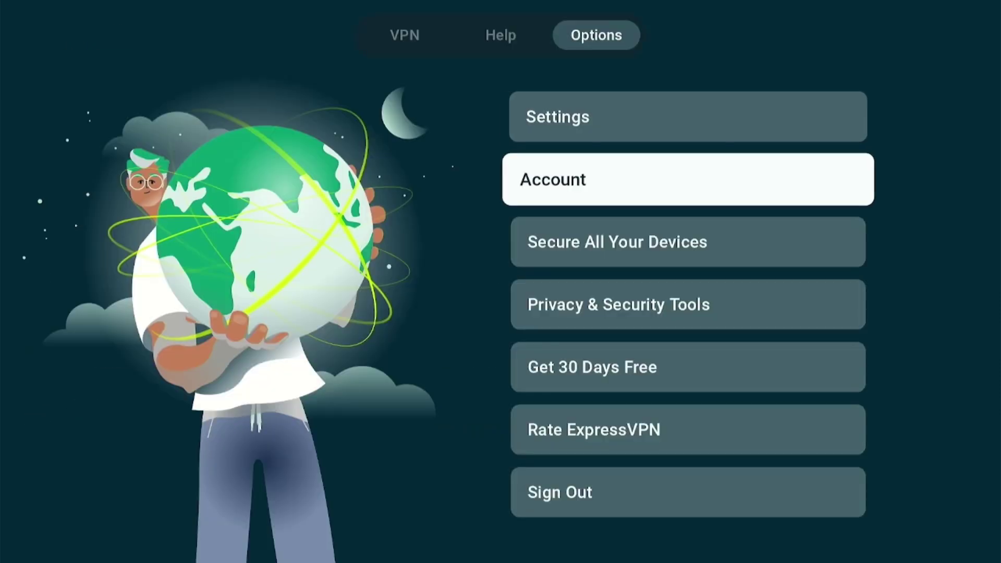
pyautogui.press('Down')
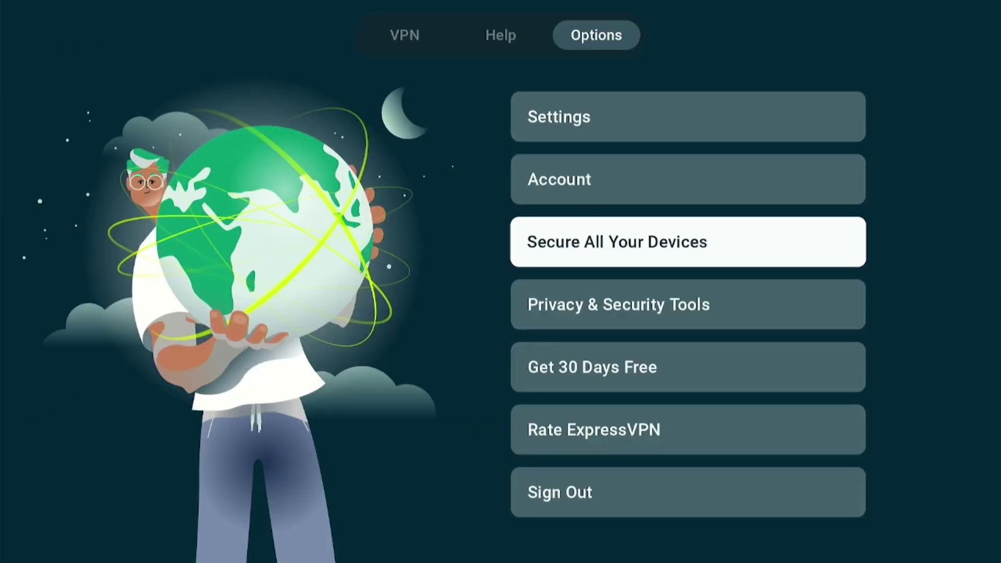
pyautogui.press('Return')
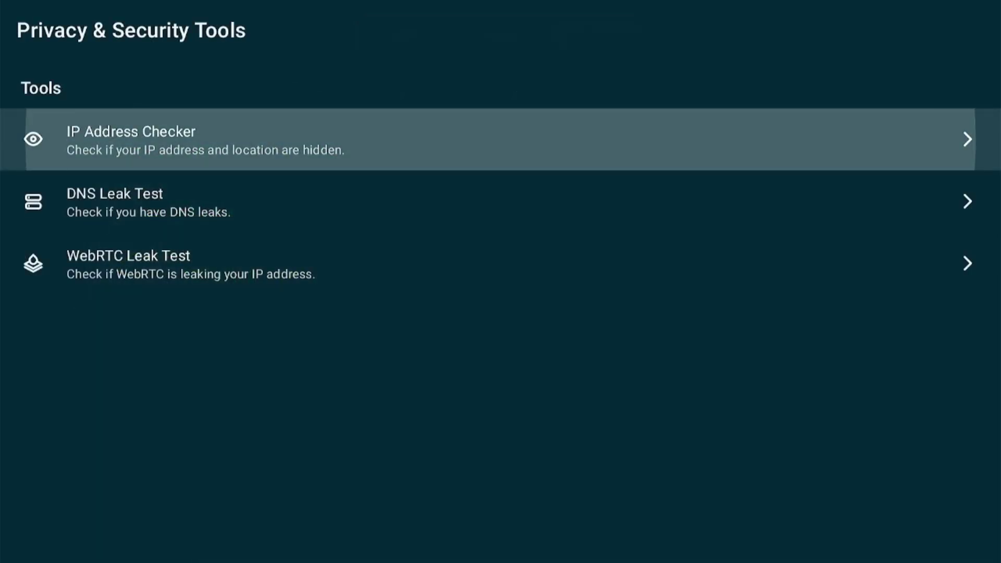
pyautogui.press('Return')
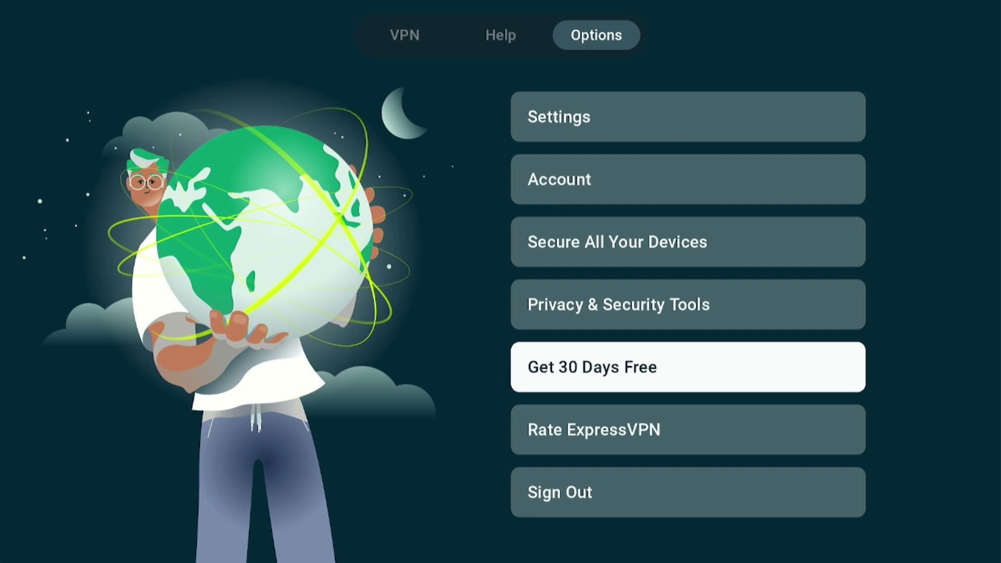
# Bring up the Get 30 Days Free referral offer from the Options menu.
pyautogui.press('Return')
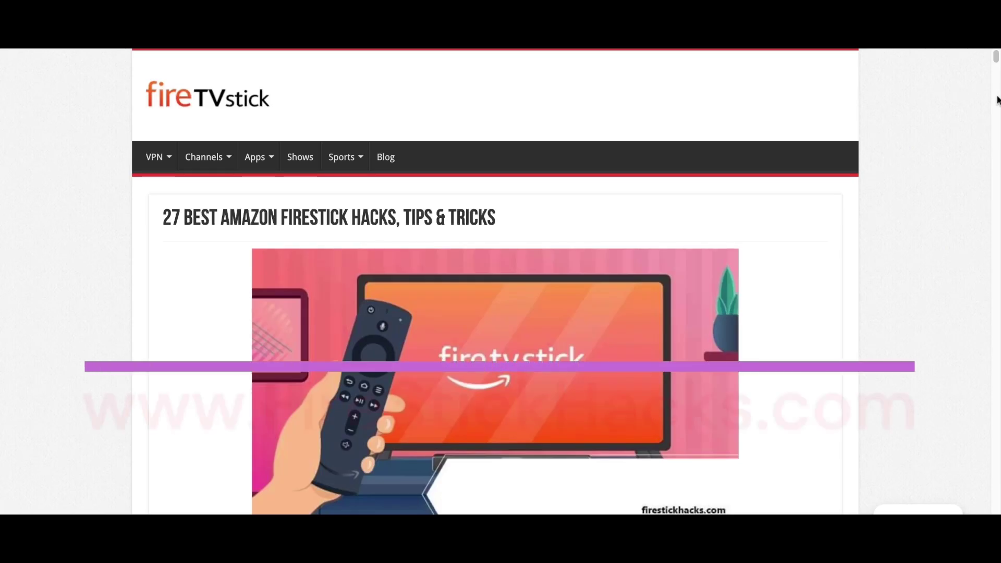
pyautogui.scroll(-5, 992, 107)
pyautogui.scroll(-5, 992, 107)
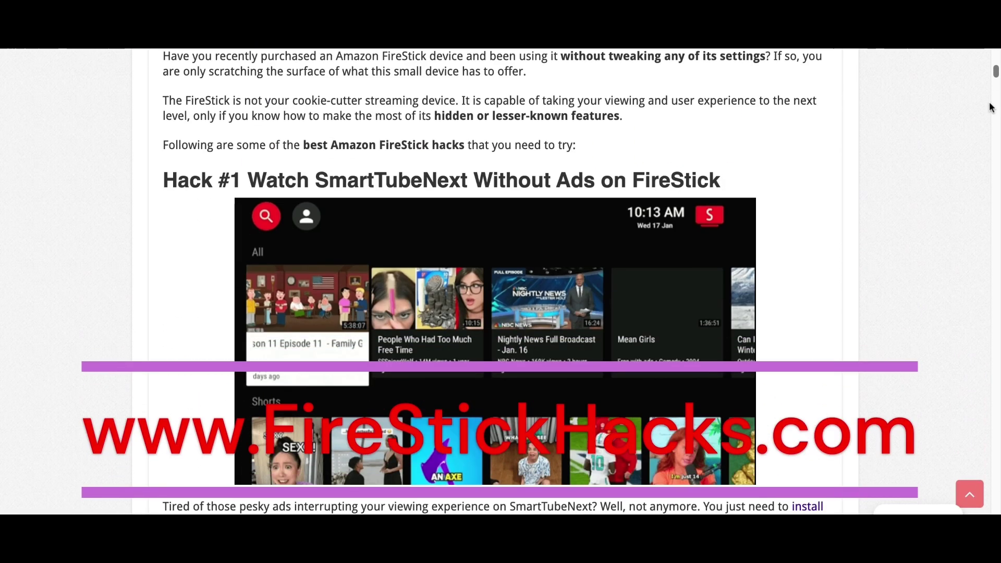
pyautogui.scroll(-3, 992, 107)
pyautogui.scroll(-4, 991, 107)
pyautogui.scroll(-3, 990, 108)
pyautogui.scroll(-2, 991, 107)
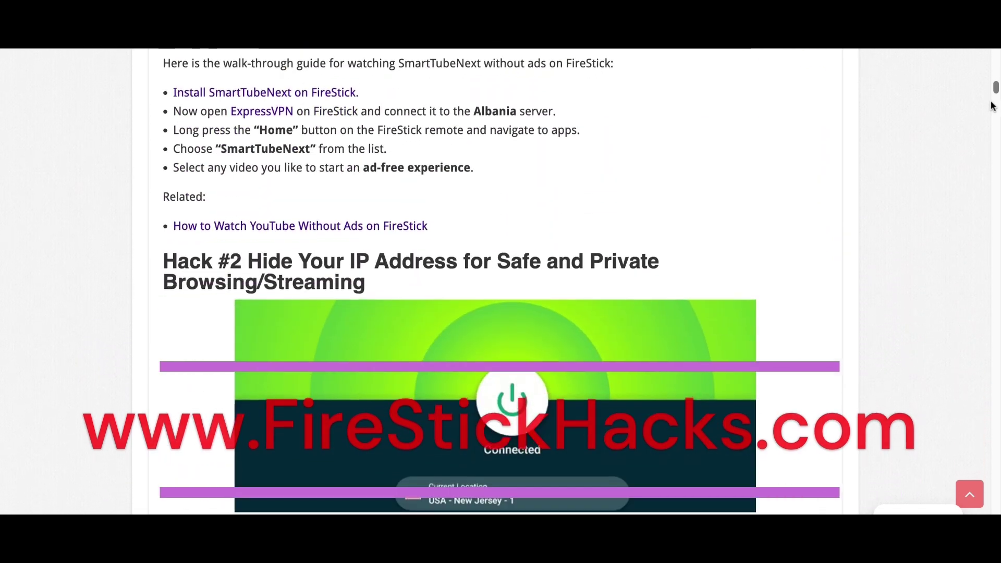
pyautogui.scroll(-8, 991, 106)
pyautogui.scroll(-1, 992, 106)
pyautogui.scroll(-8, 991, 106)
pyautogui.scroll(-4, 992, 106)
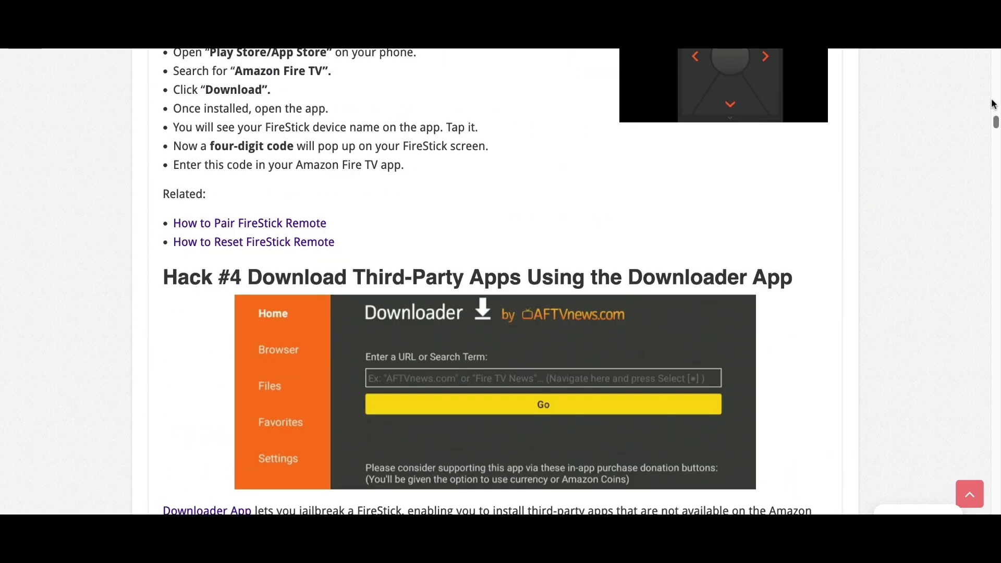
pyautogui.scroll(-2, 992, 103)
pyautogui.scroll(-3, 992, 104)
pyautogui.scroll(-4, 992, 104)
pyautogui.scroll(-3, 992, 104)
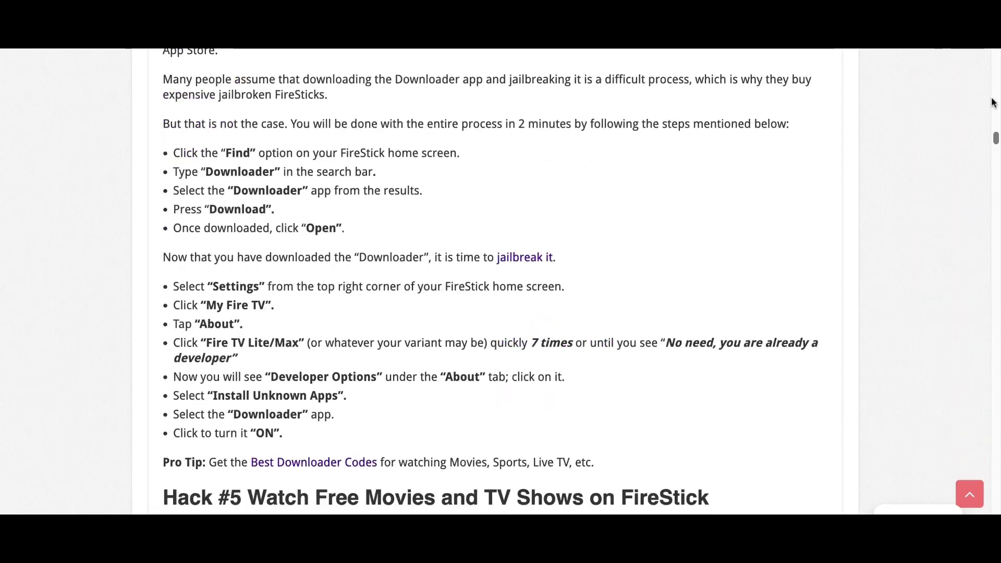
pyautogui.scroll(-5, 991, 102)
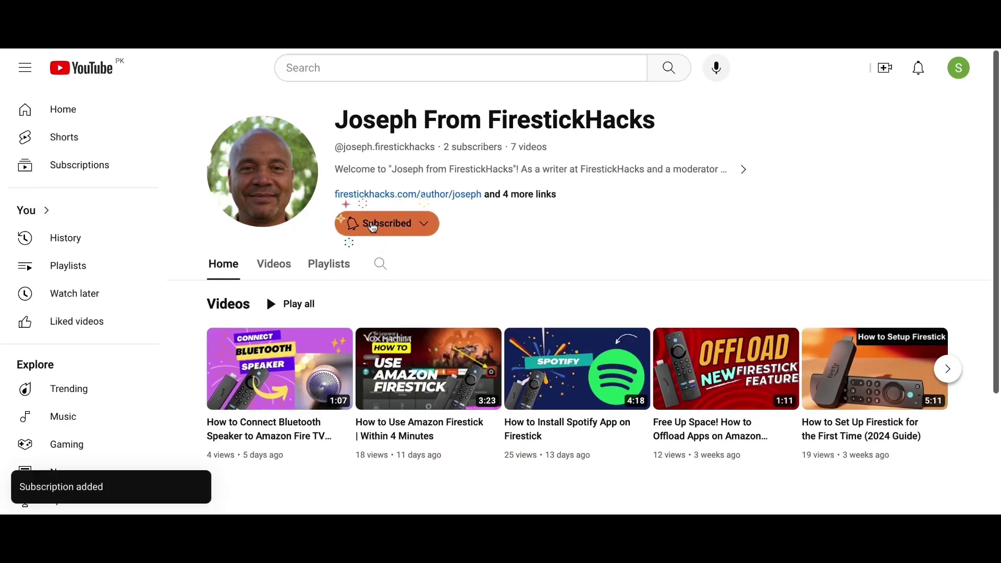